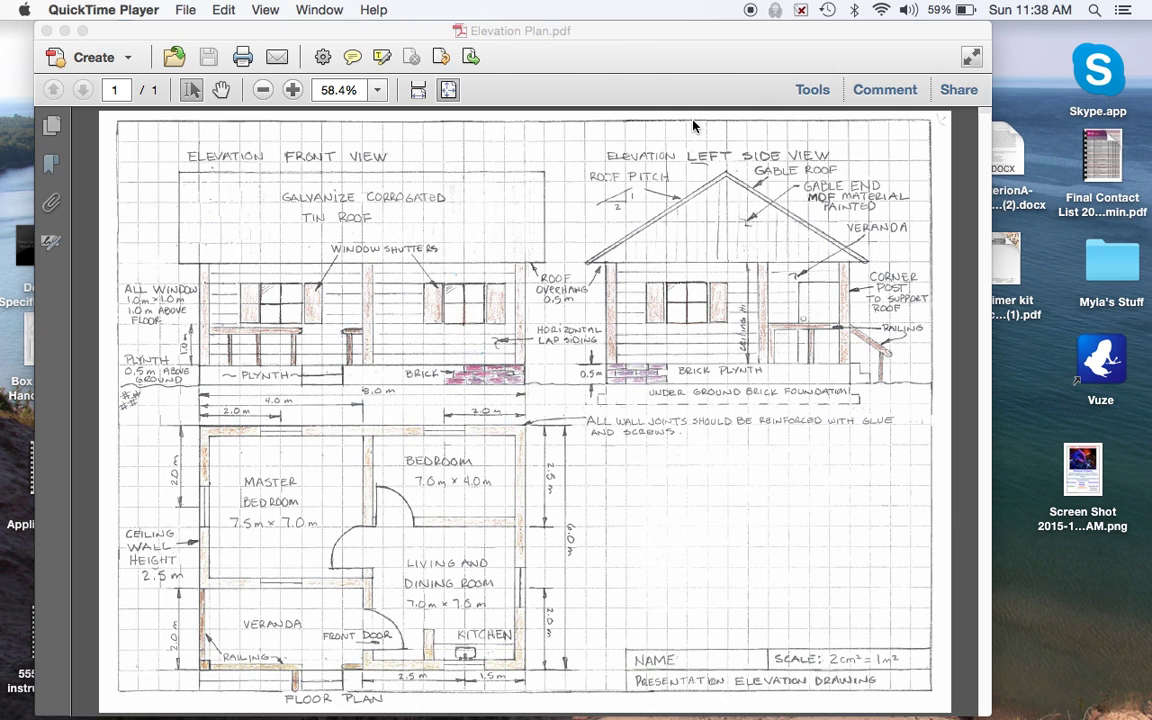
Put the plan PDF window away to reveal the SketchUp welcome window.
left_click(683, 31)
left_click_drag(683, 31, 813, 159)
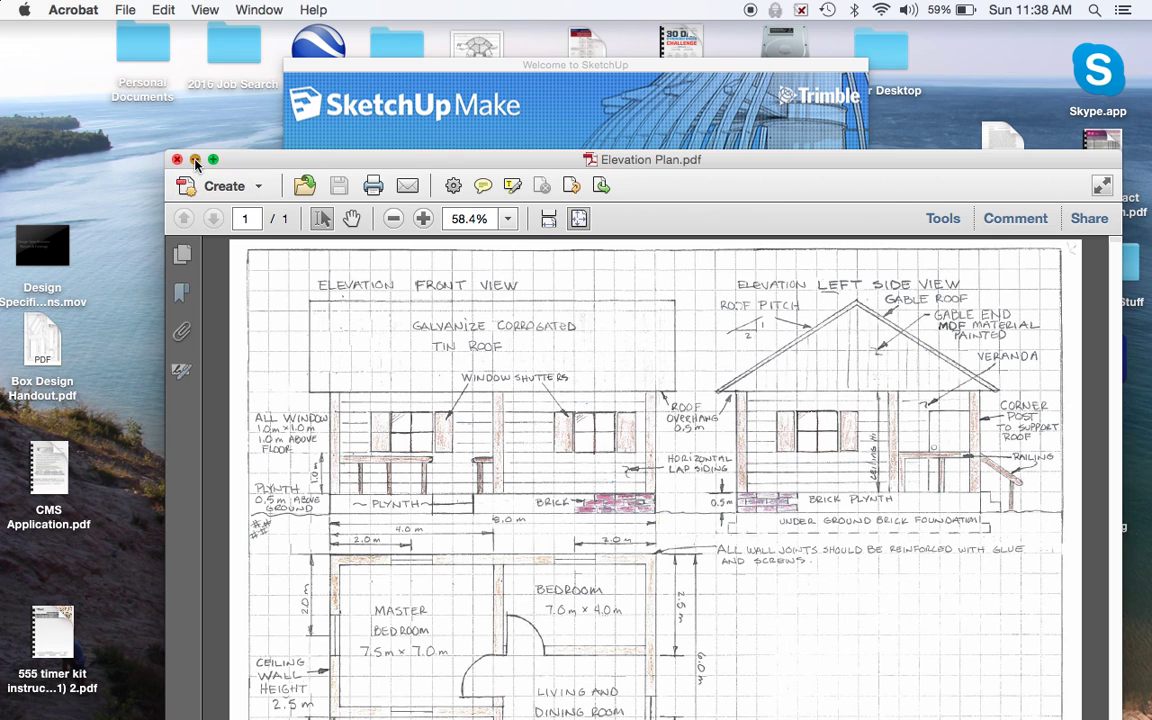
left_click(177, 159)
left_click_drag(503, 70, 494, 33)
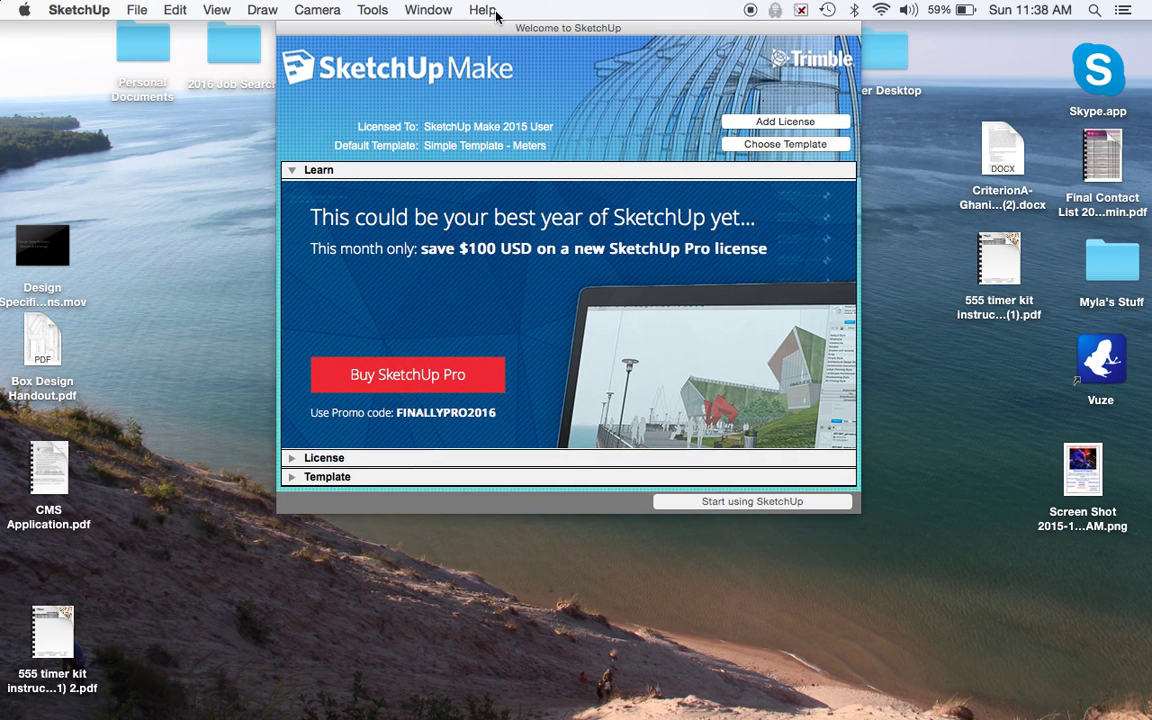
Start a new model from the Simple Template - Meters template.
left_click(786, 145)
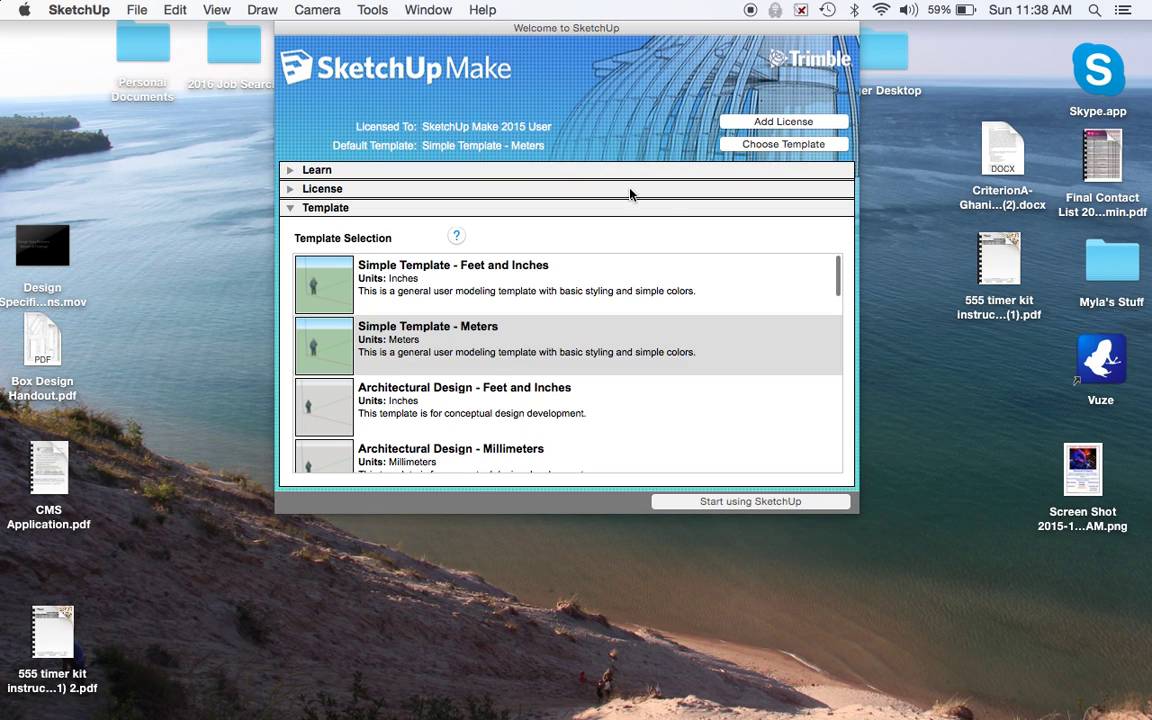
left_click(412, 330)
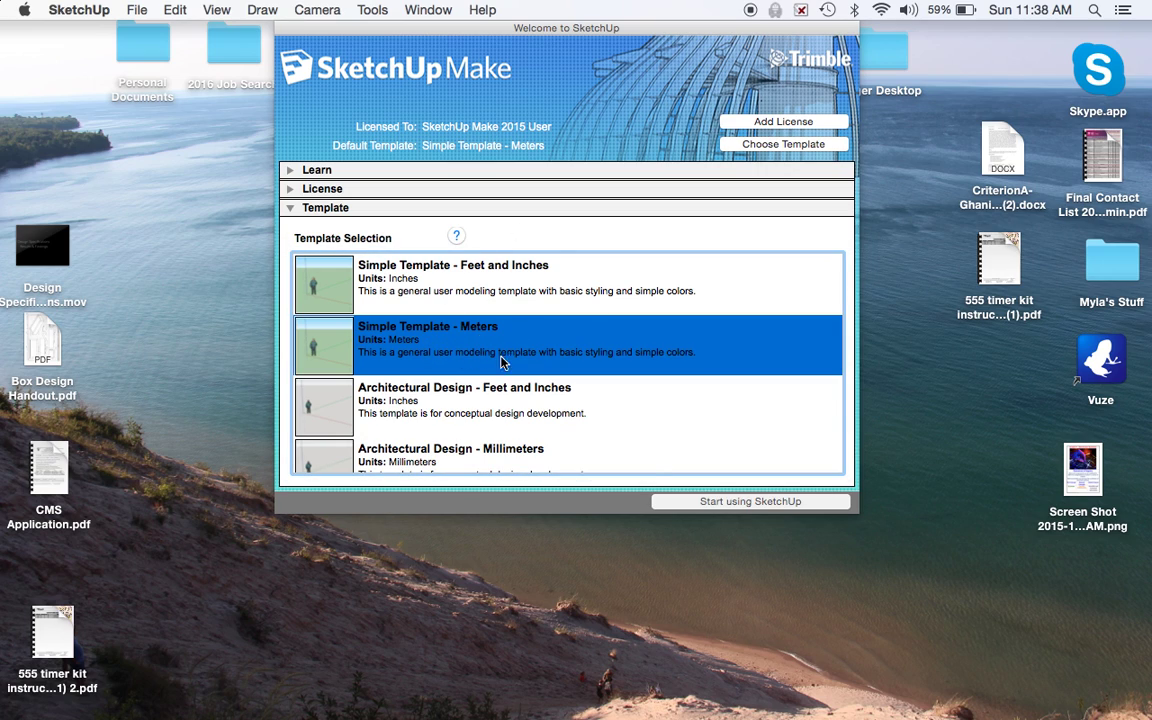
left_click(706, 503)
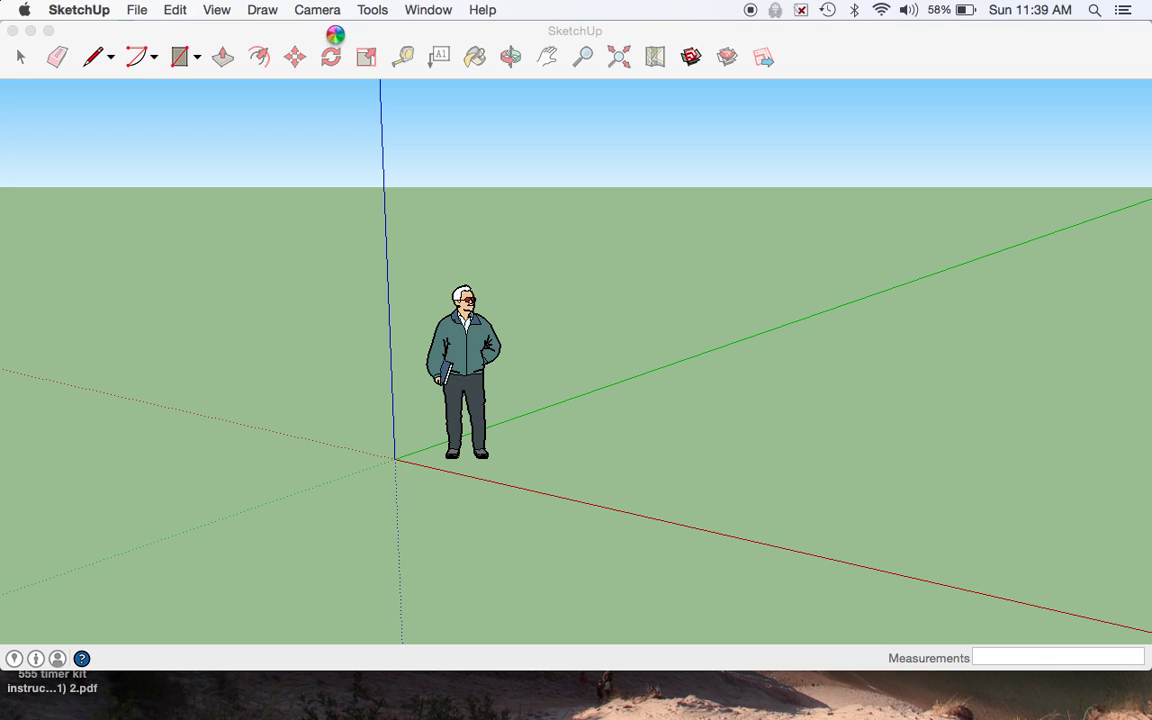
Show the Large Tool Set palette beside the model.
left_click(212, 10)
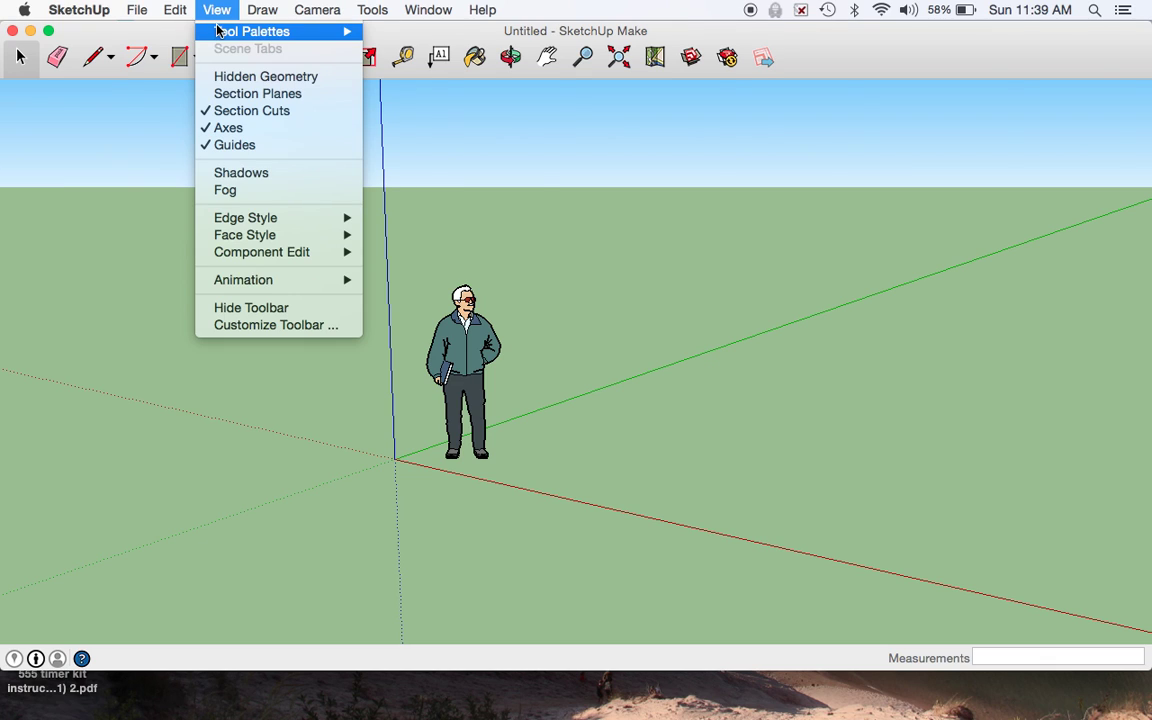
mouse_move(206, 32)
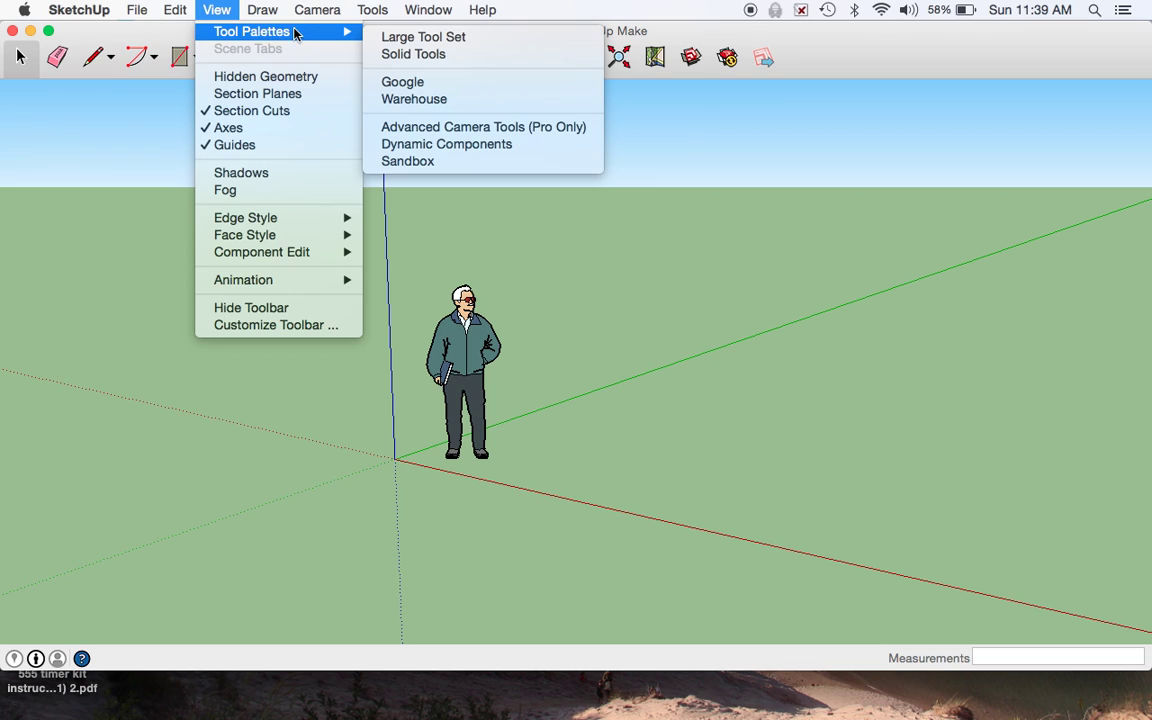
left_click(382, 38)
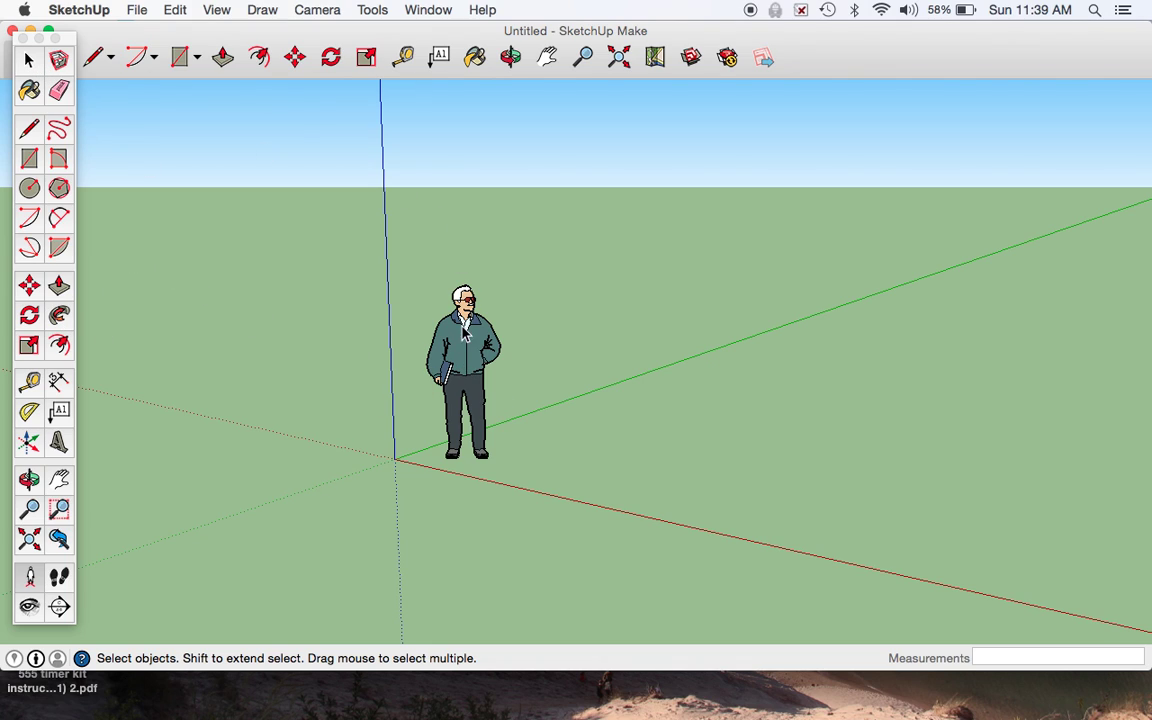
Delete the standing person figure and pan so the origin sits near the left.
left_click(465, 362)
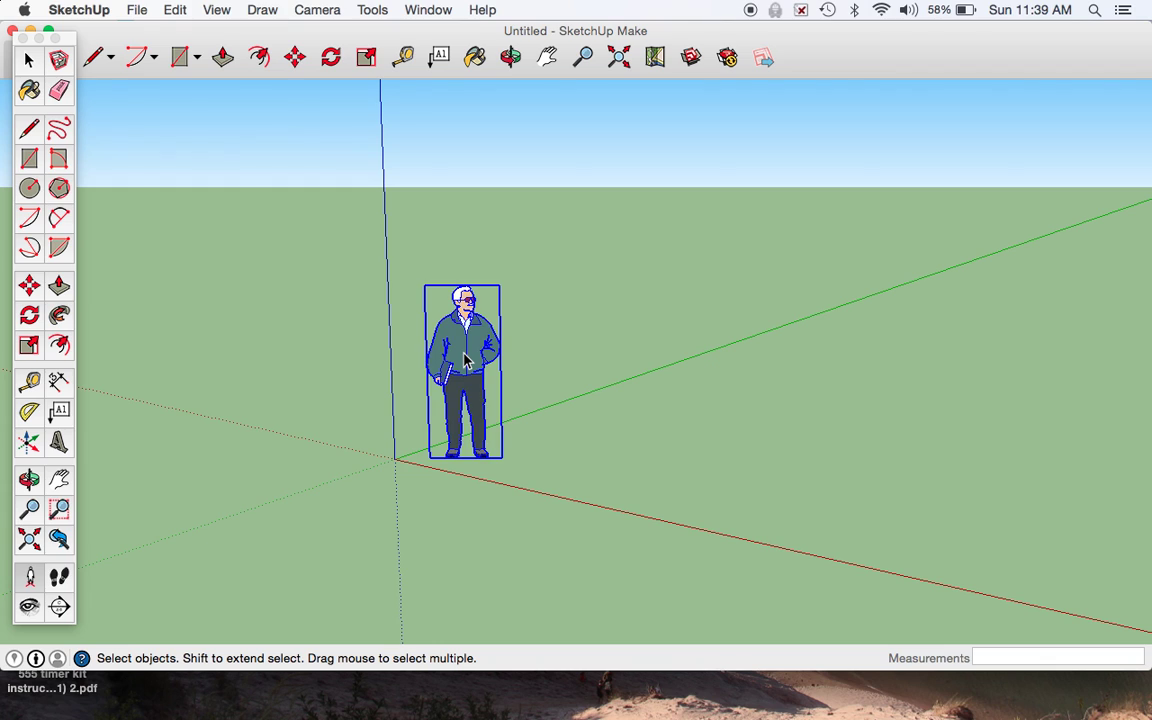
key("Delete")
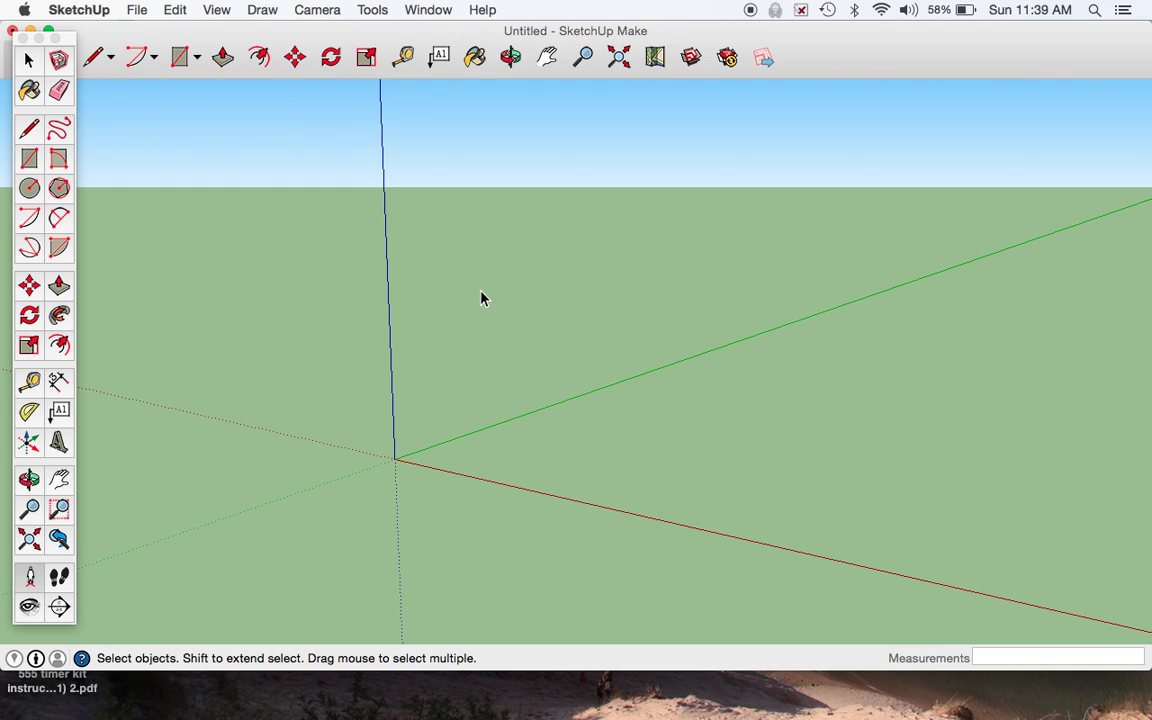
left_click(547, 57)
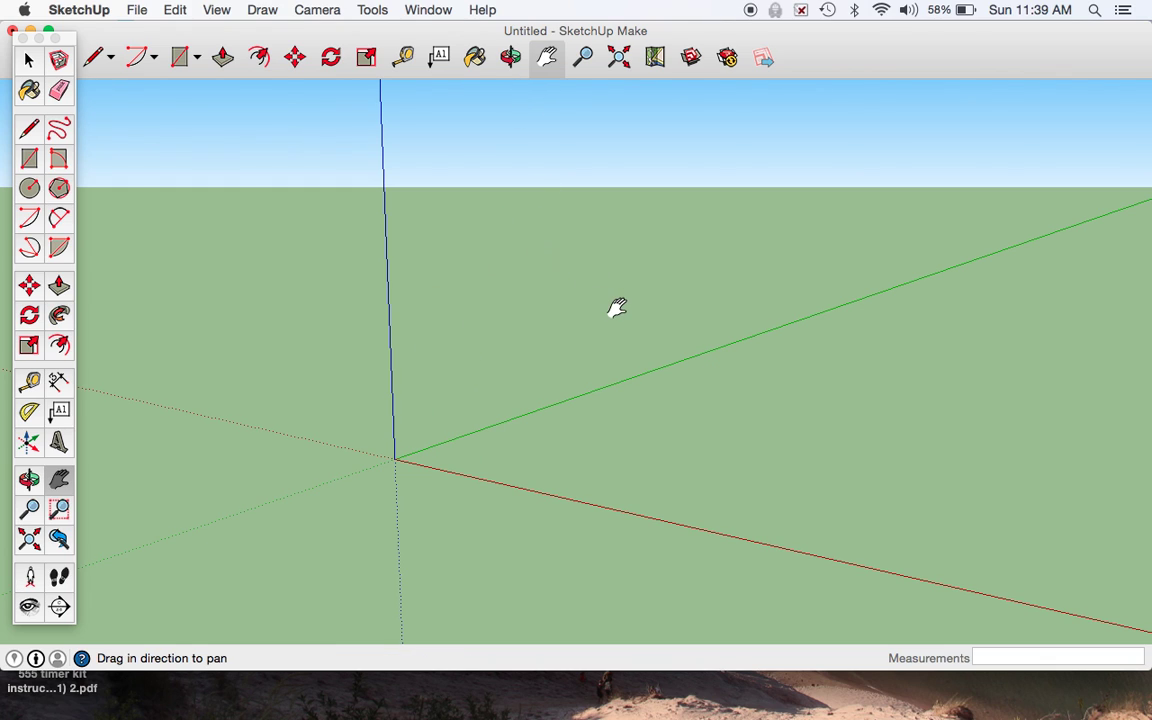
left_click_drag(612, 310, 390, 331)
left_click_drag(550, 318, 648, 291)
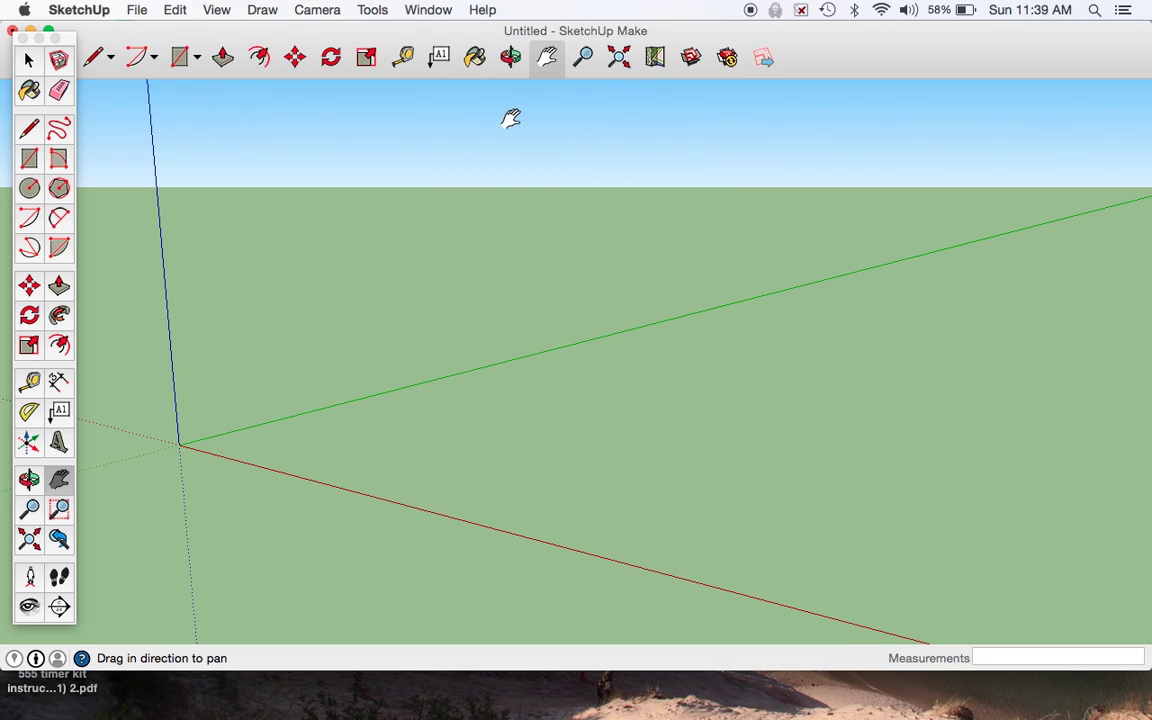
Draw an 8 by 7 m rectangle from the origin and zoom to fit it.
left_click(30, 160)
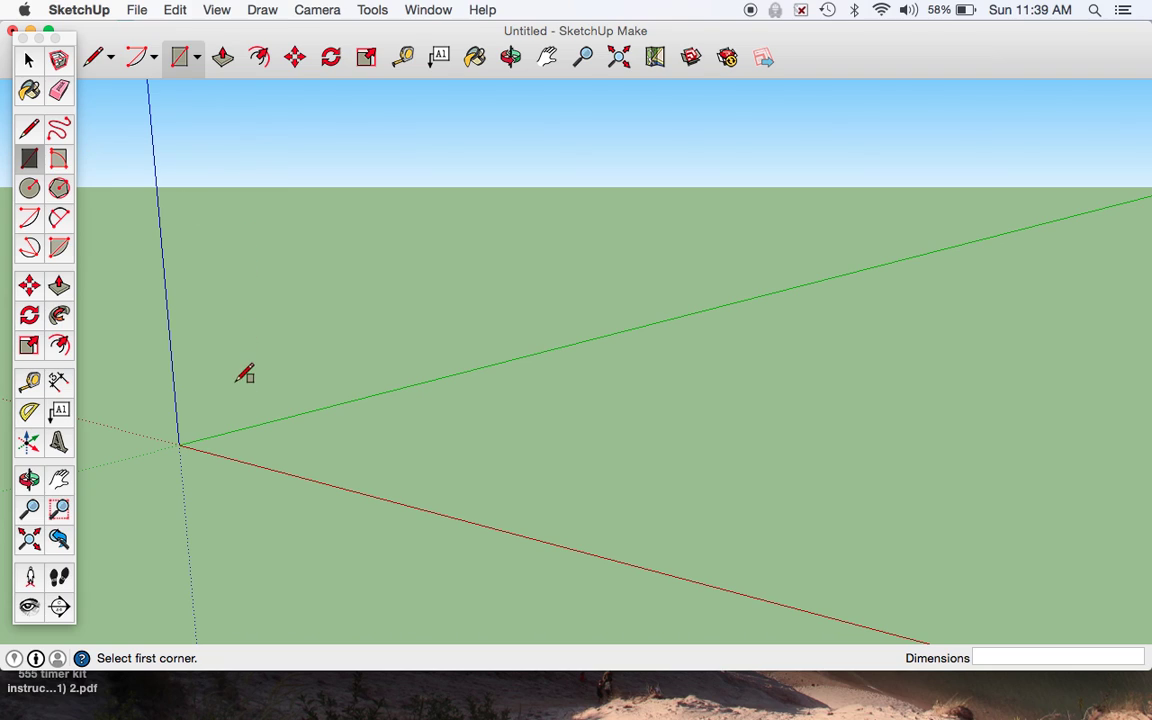
left_click(180, 443)
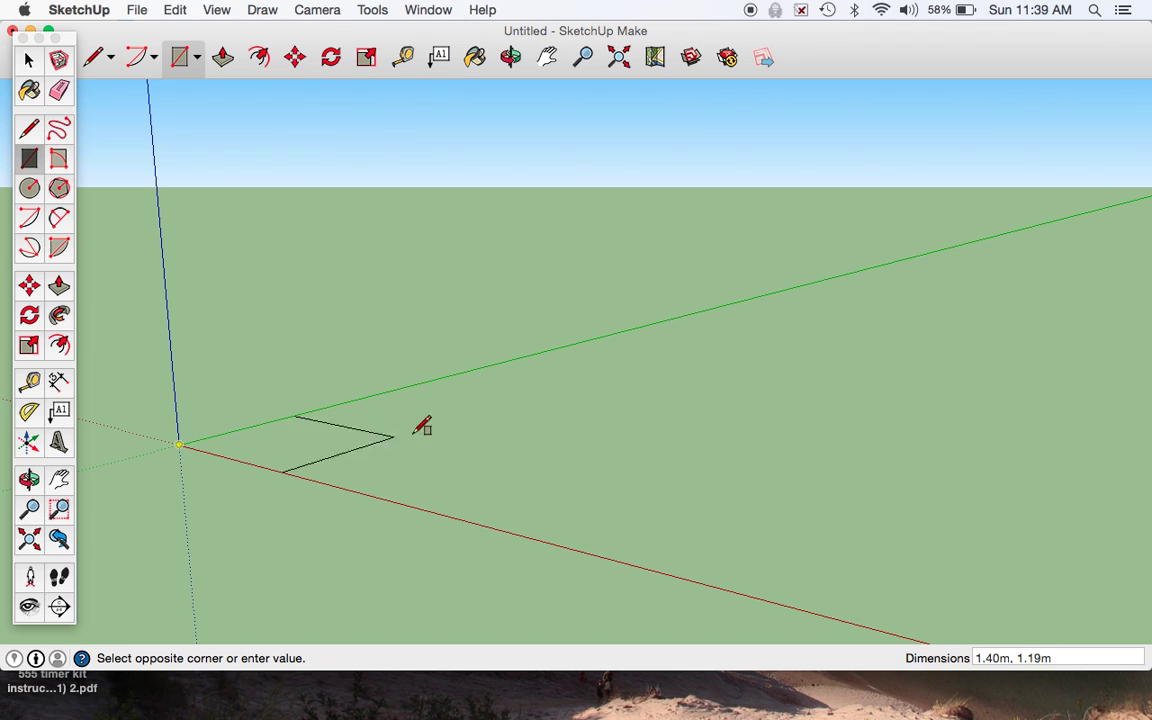
left_click(1077, 426)
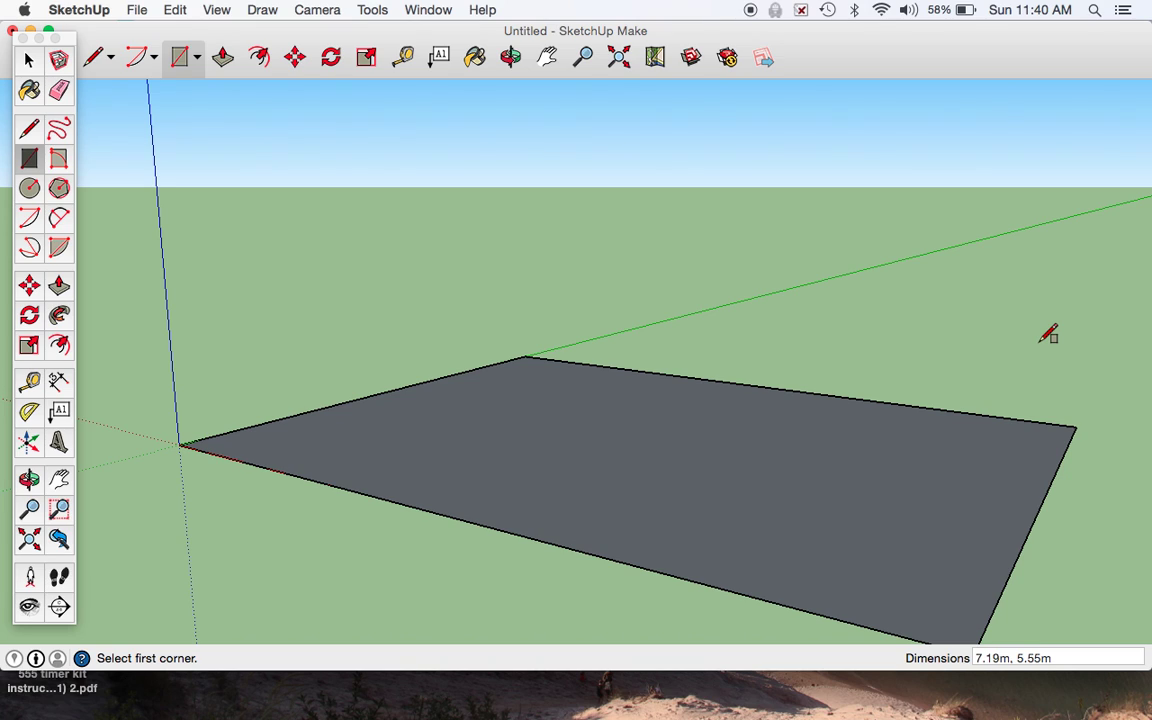
type("8,7")
key("Return")
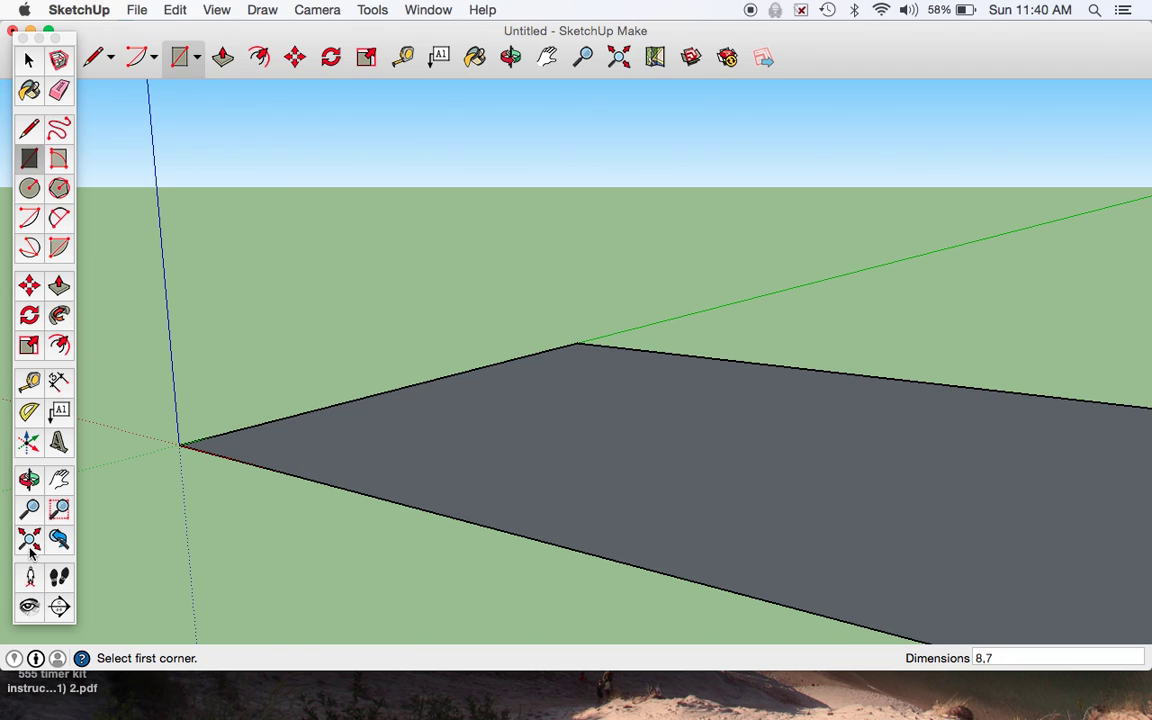
key("shift+z")
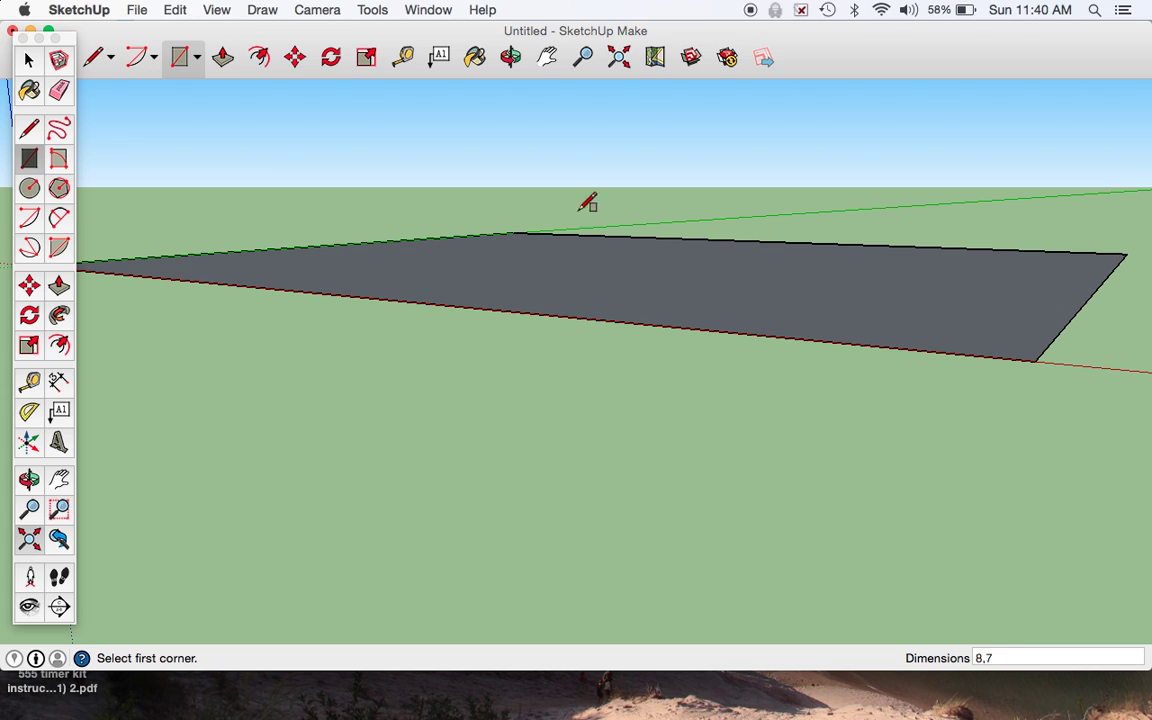
Pan and orbit the view to look down onto the rectangle.
left_click(546, 57)
left_click_drag(501, 275, 548, 334)
left_click(511, 57)
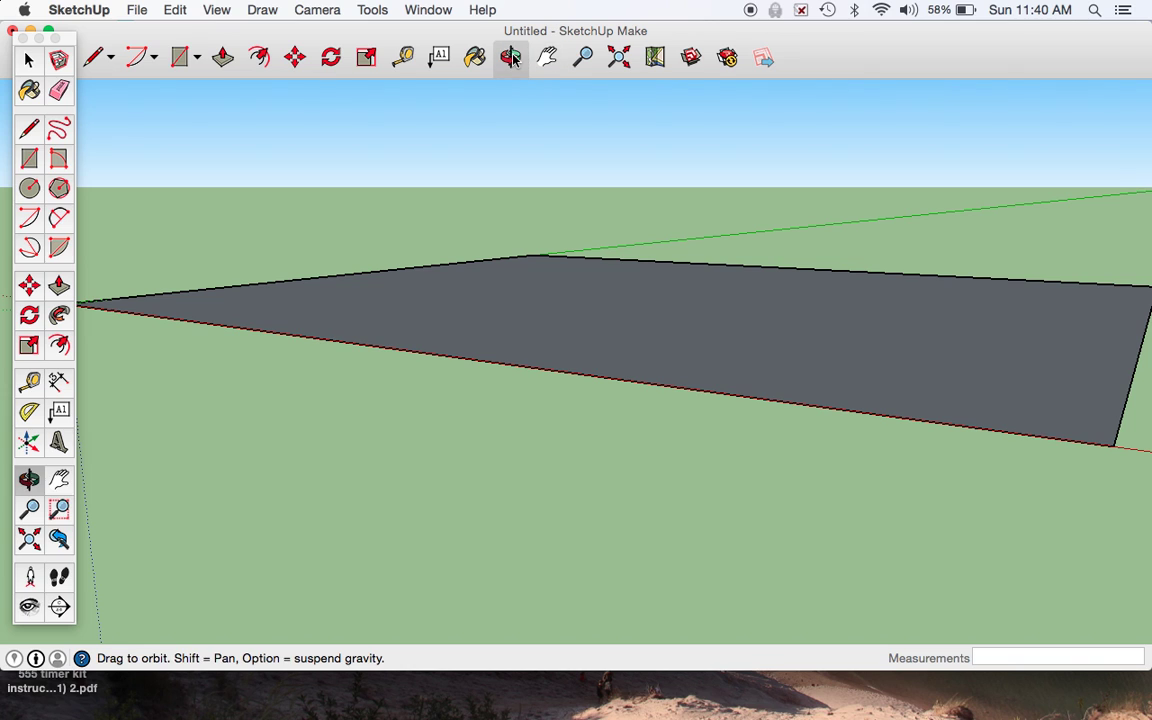
left_click_drag(463, 229, 473, 339)
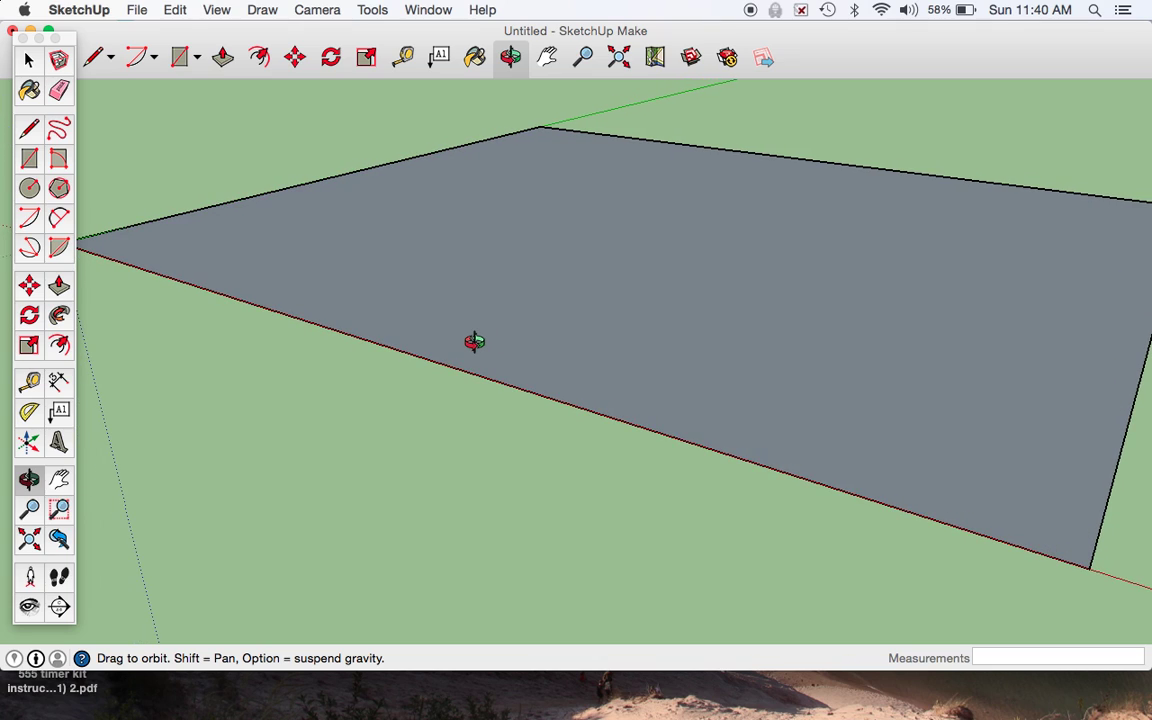
Switch to the Top standard view and zoom out until the whole rectangle fits.
left_click(318, 10)
left_click(329, 14)
left_click(324, 12)
mouse_move(350, 65)
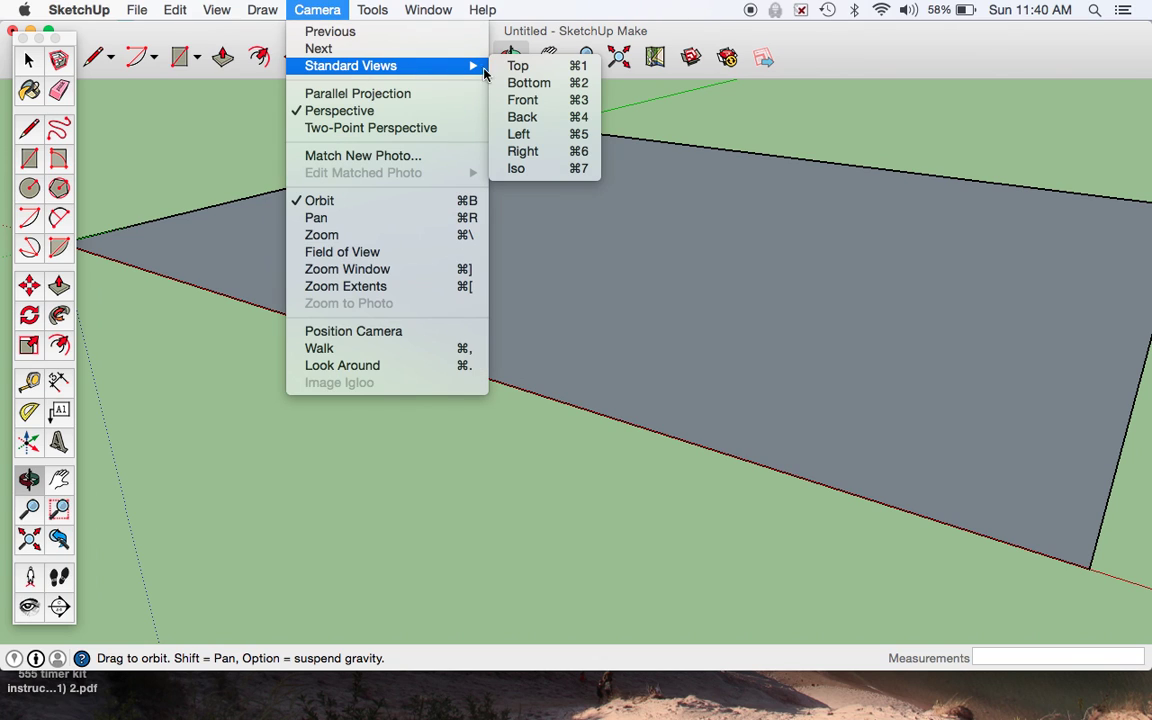
left_click(518, 67)
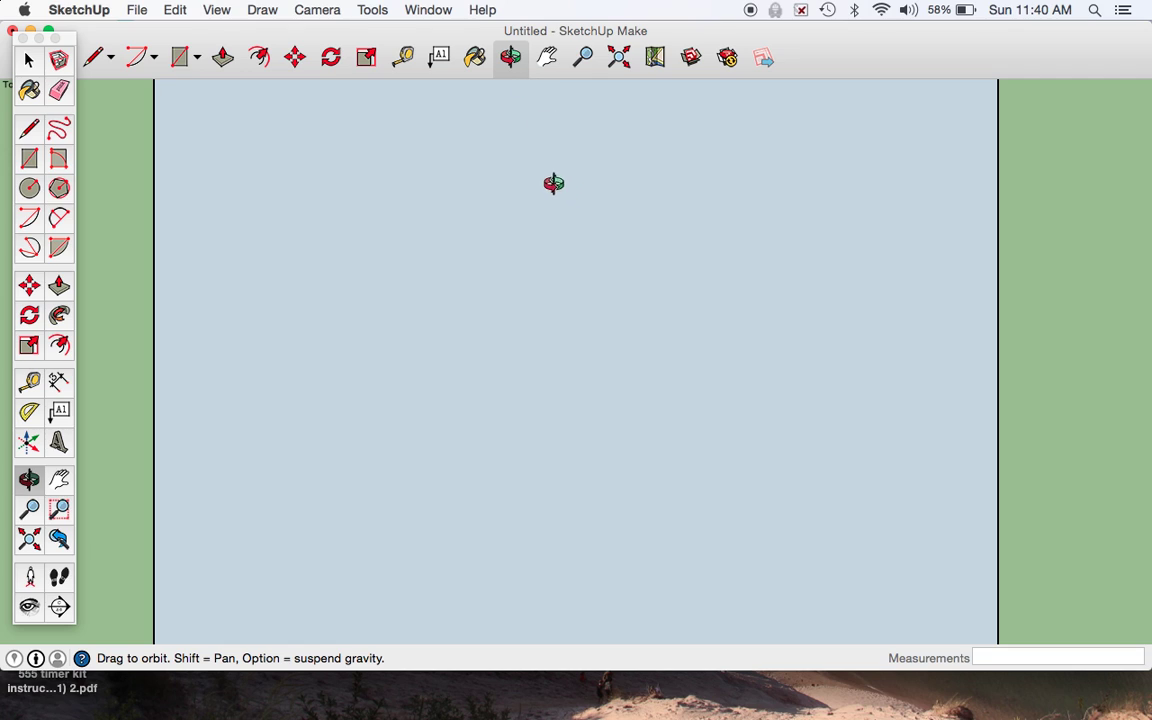
left_click(30, 510)
left_click_drag(622, 437, 486, 491)
left_click_drag(584, 303, 558, 329)
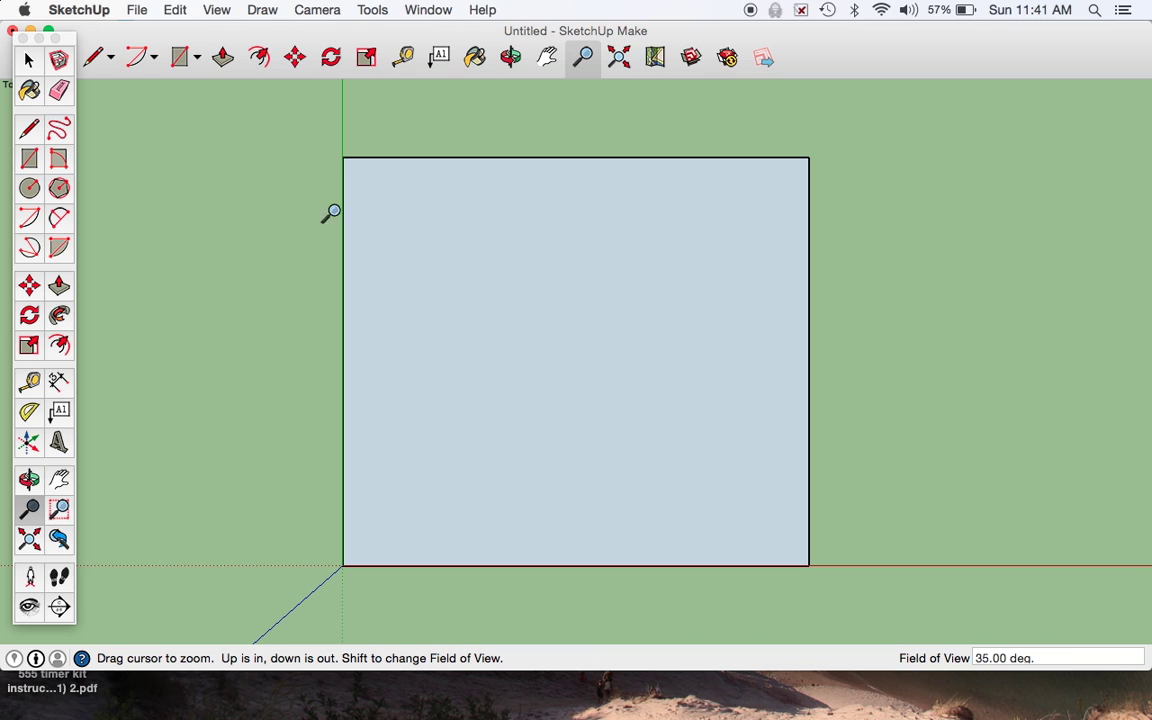
Place guide lines 8.00m from the left edge and 7.00m up from the bottom edge.
left_click(30, 382)
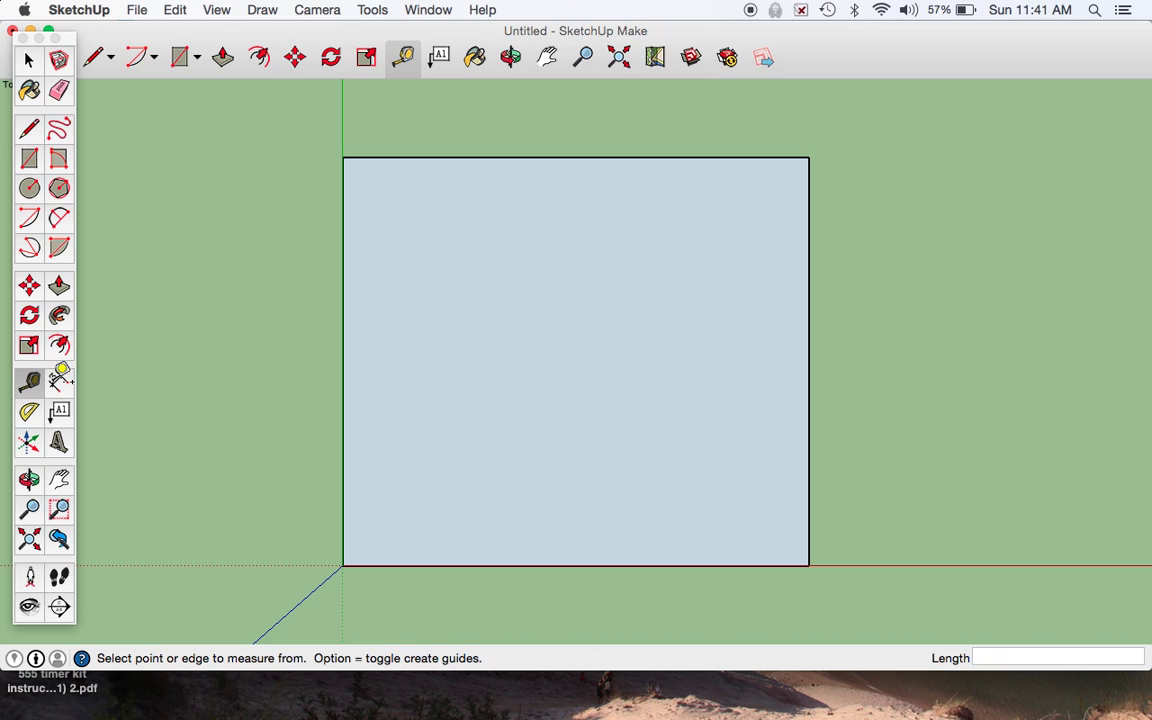
left_click(343, 294)
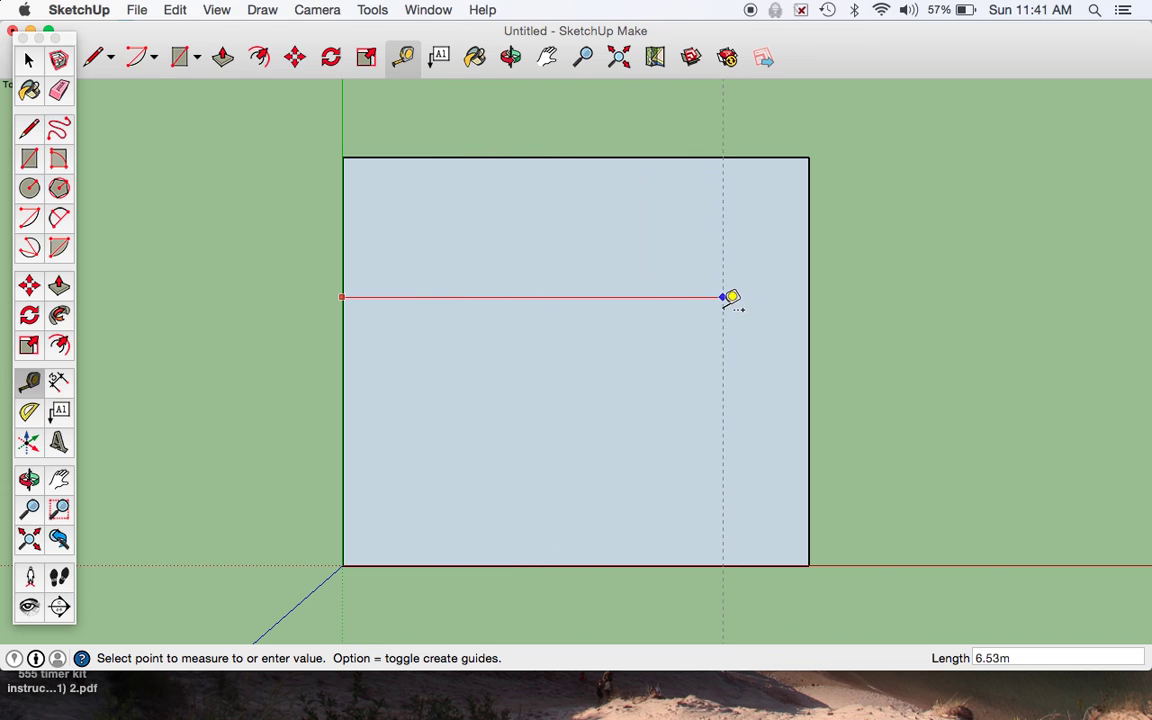
left_click(811, 298)
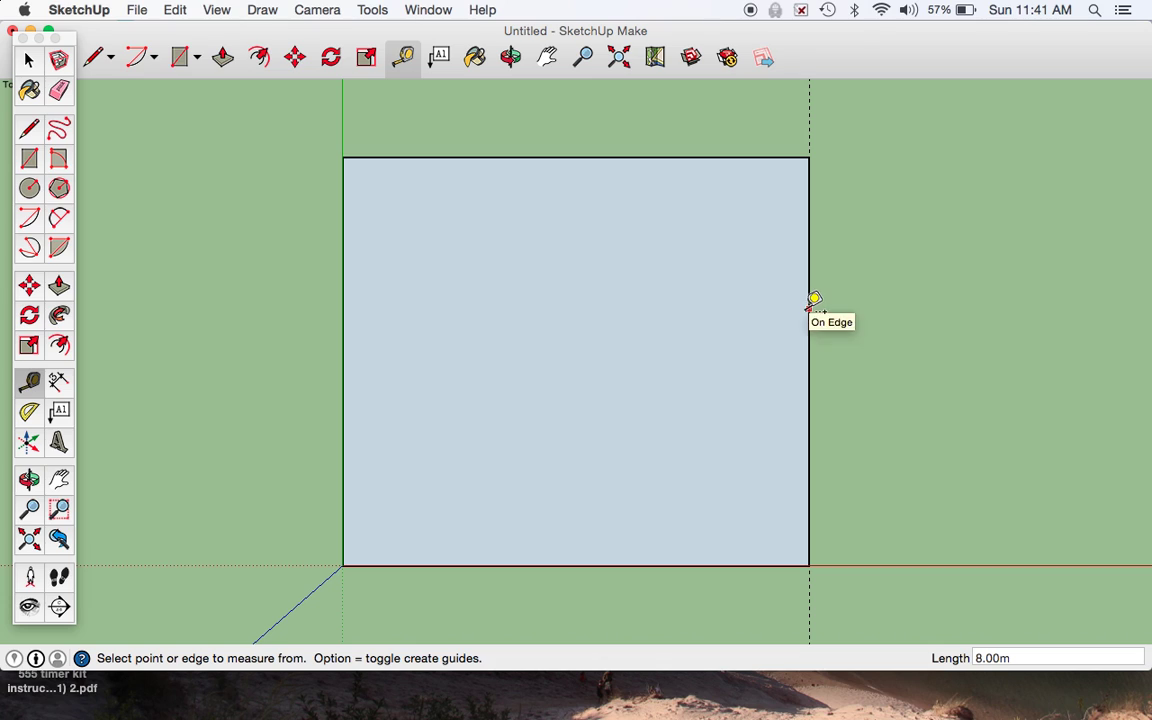
left_click(648, 565)
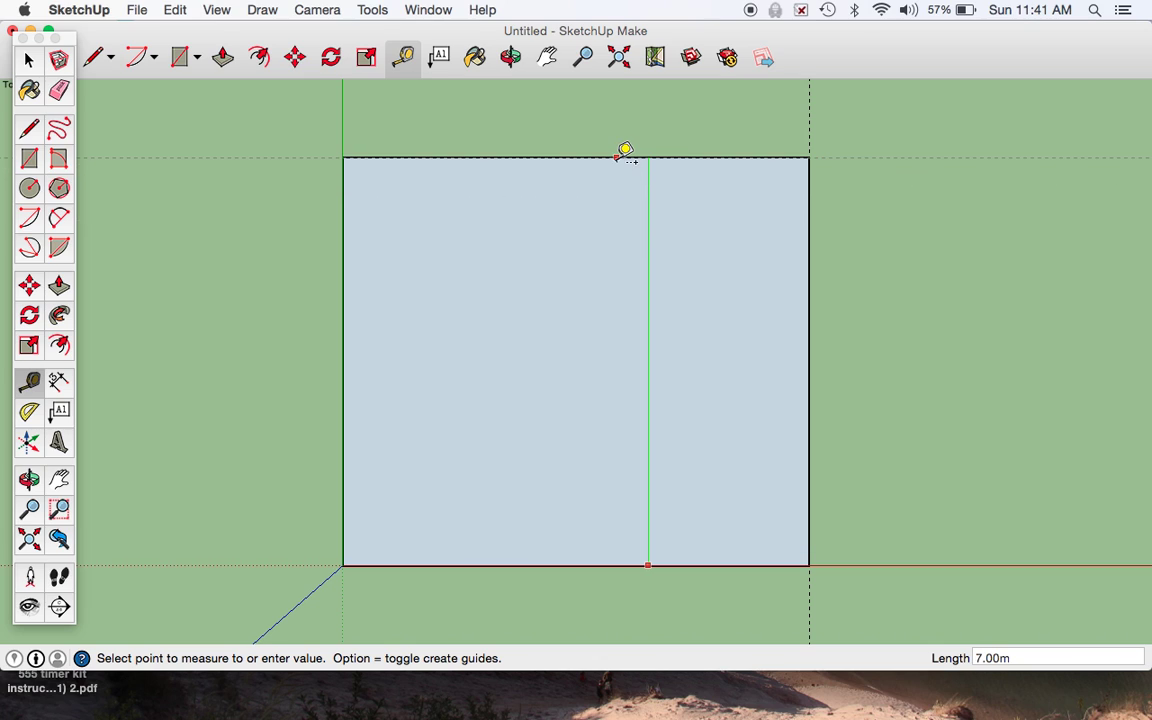
left_click(618, 157)
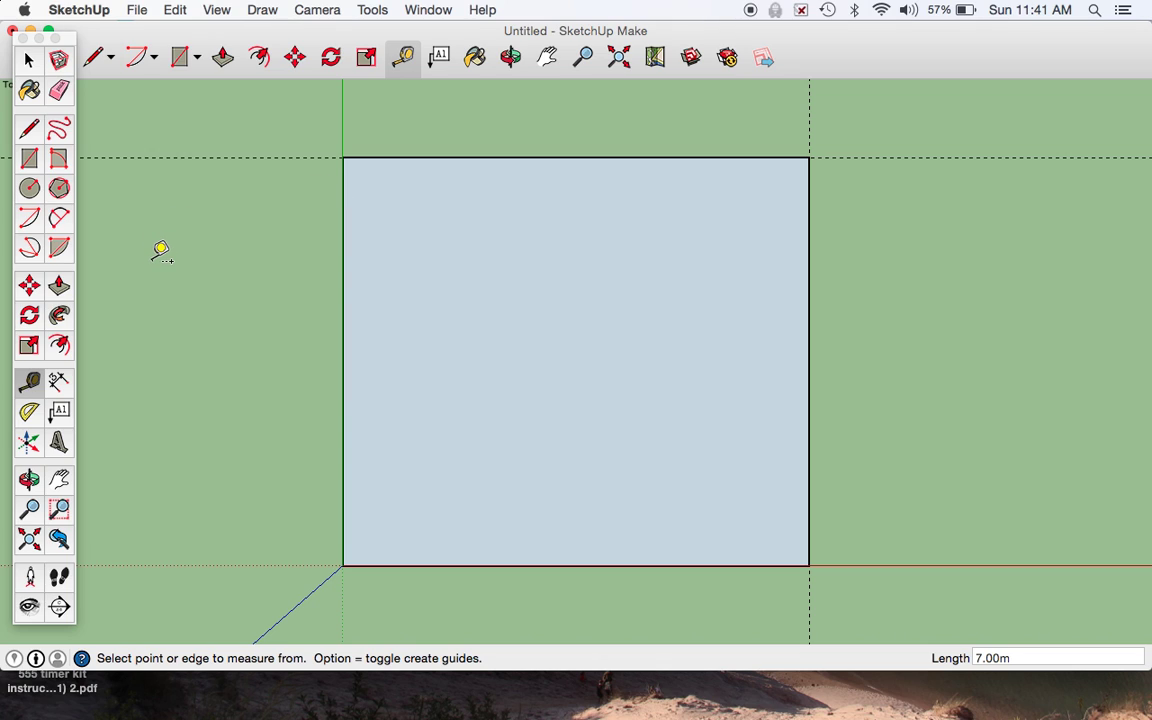
left_click(59, 382)
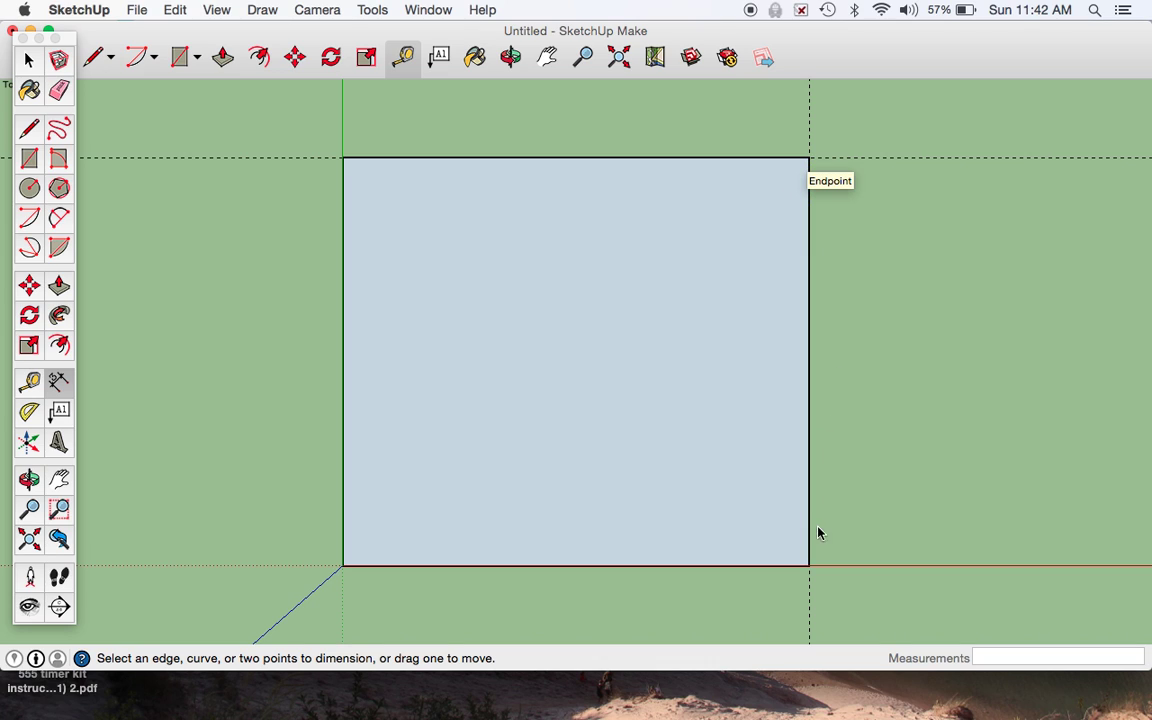
Add a 7.00m dimension right of the rectangle and an 8.00m dimension above it.
left_click(810, 160)
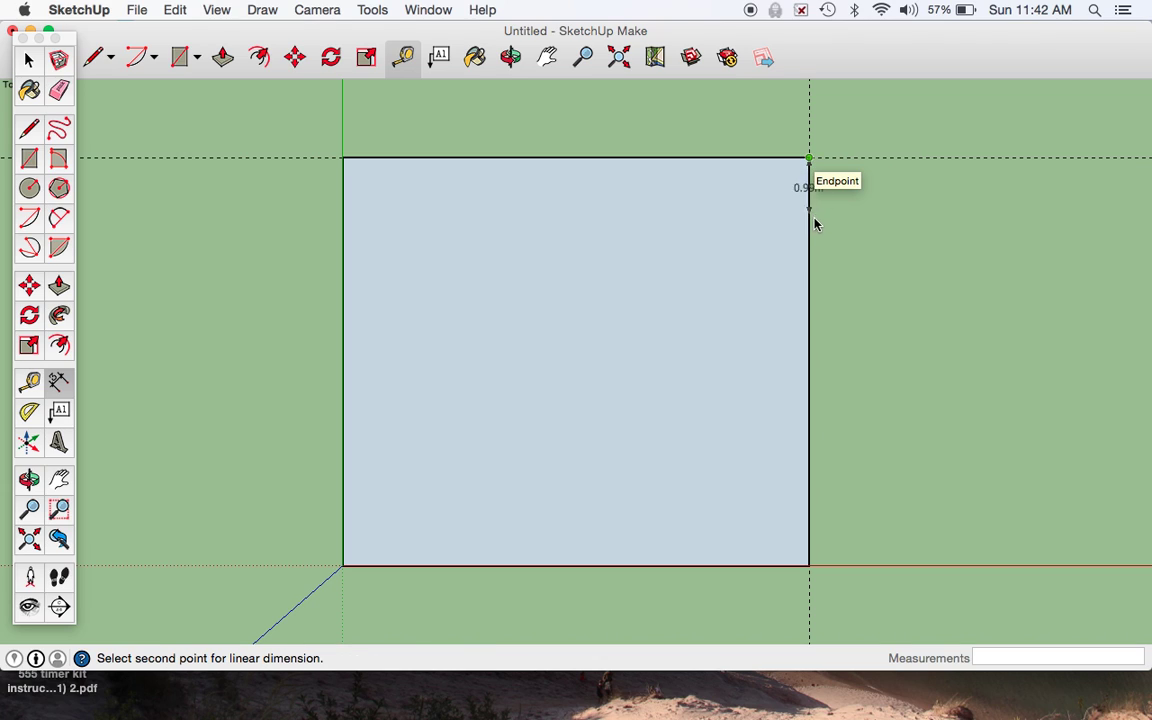
left_click(810, 566)
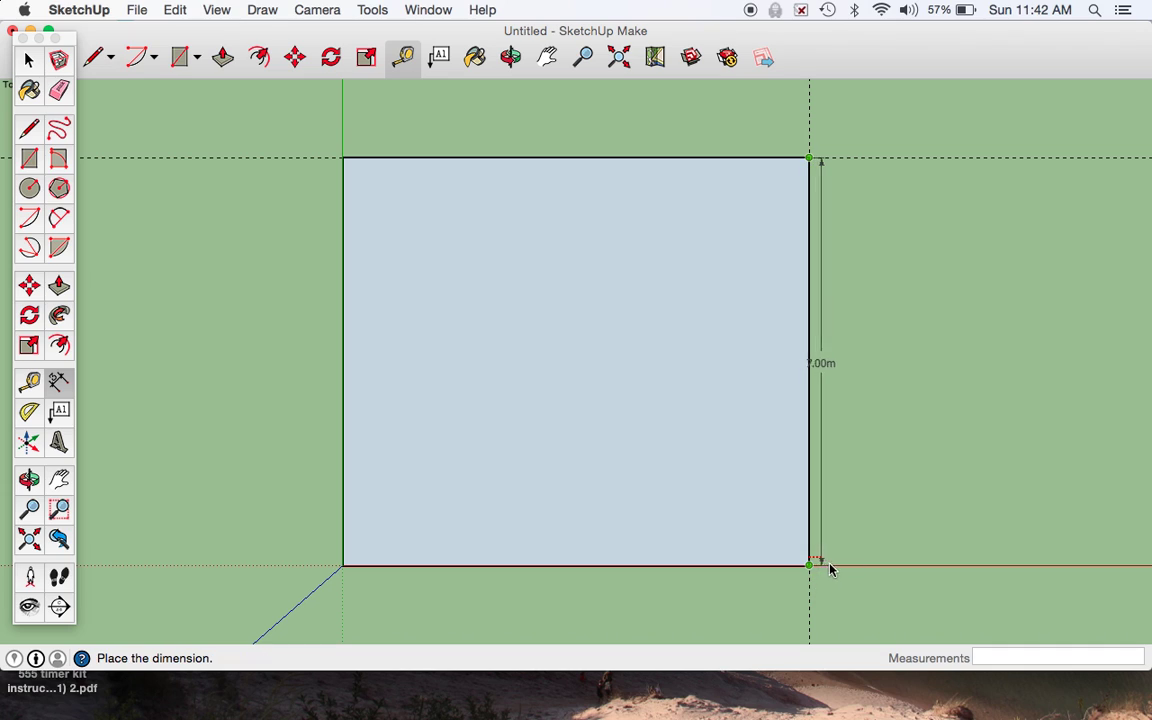
left_click(931, 551)
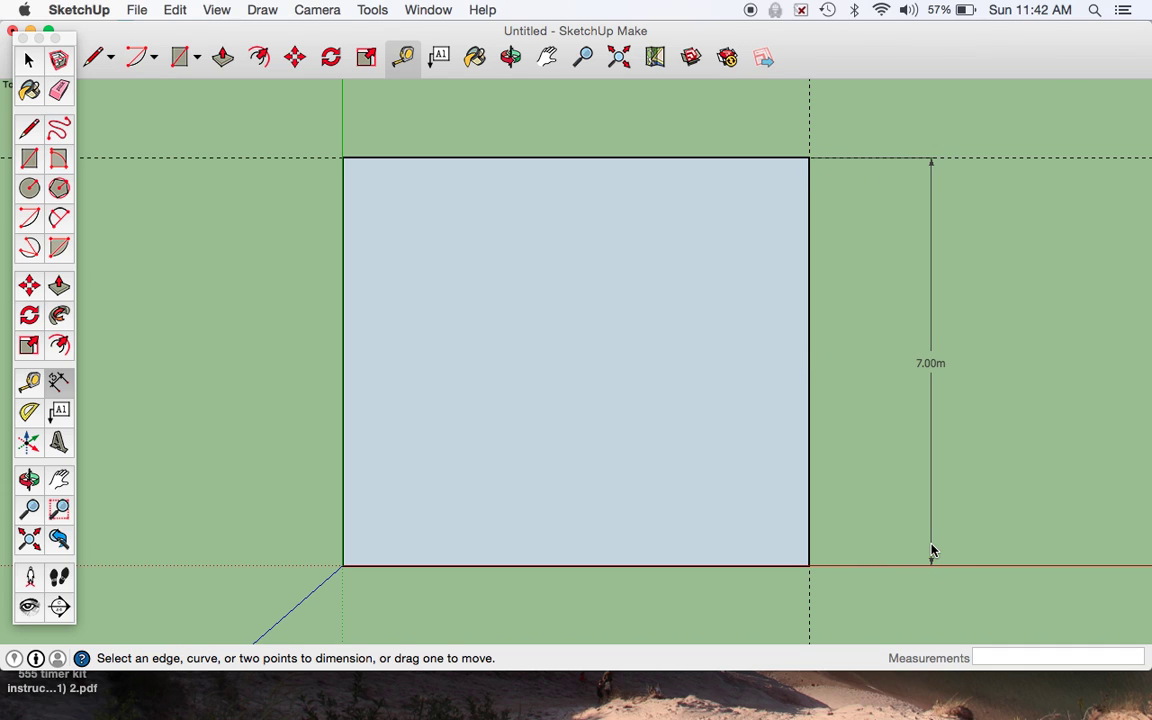
left_click(343, 158)
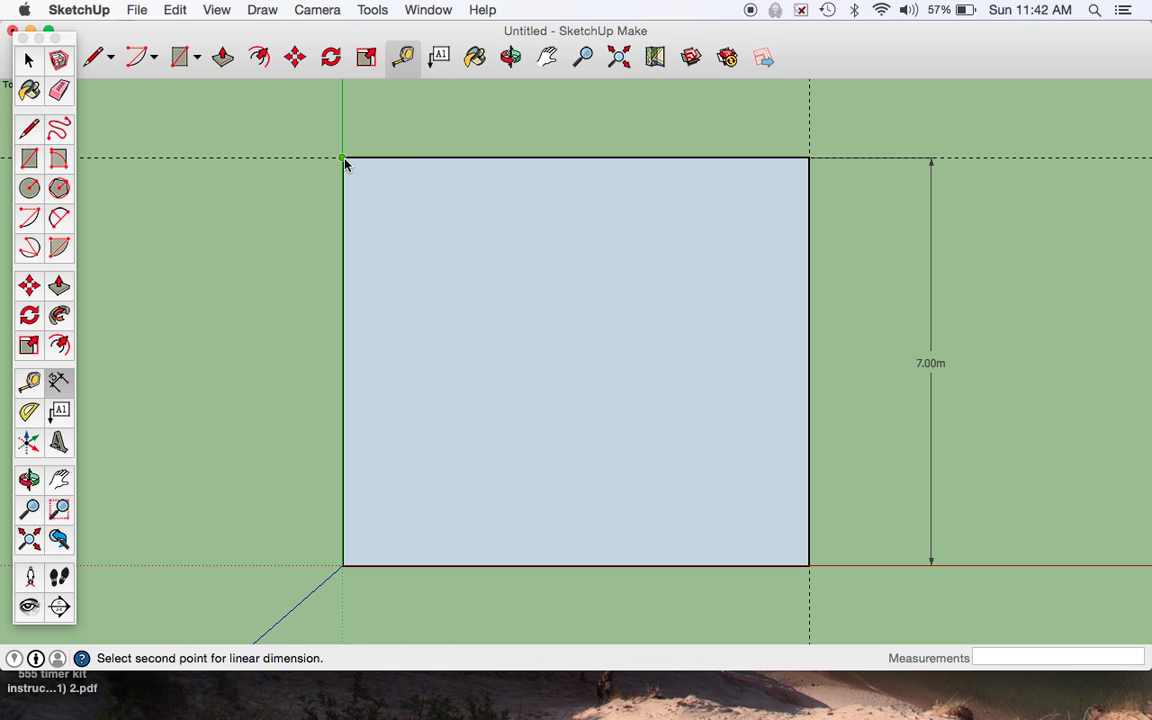
left_click(810, 166)
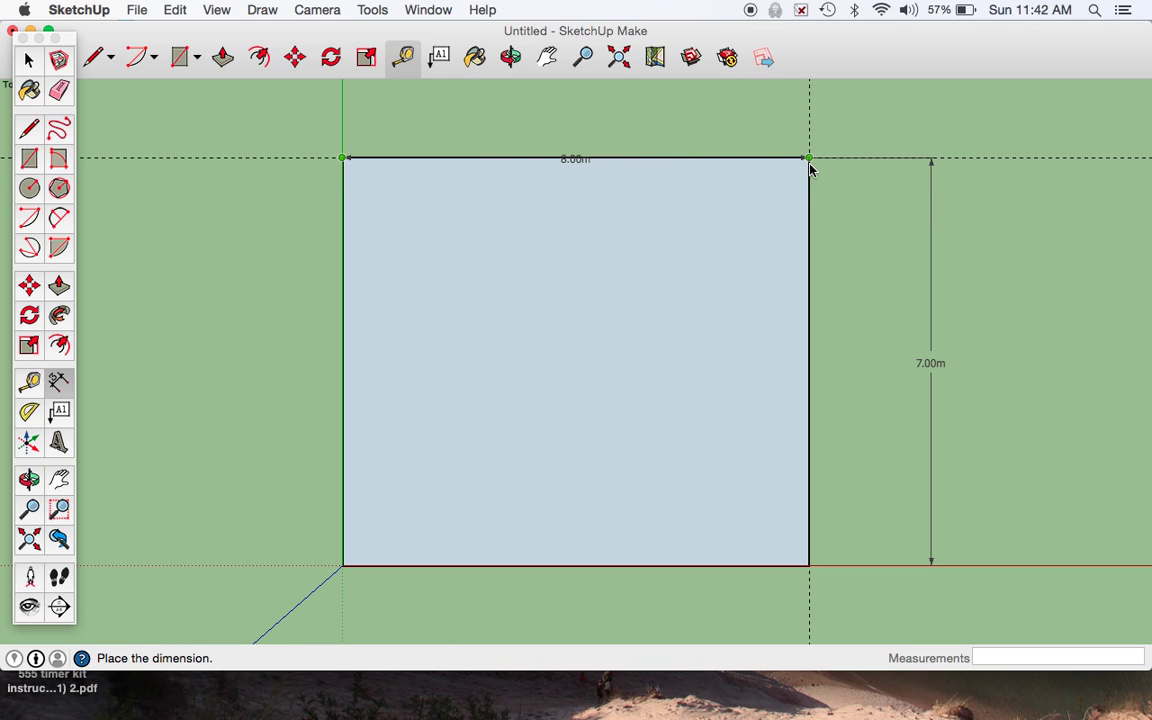
left_click(809, 108)
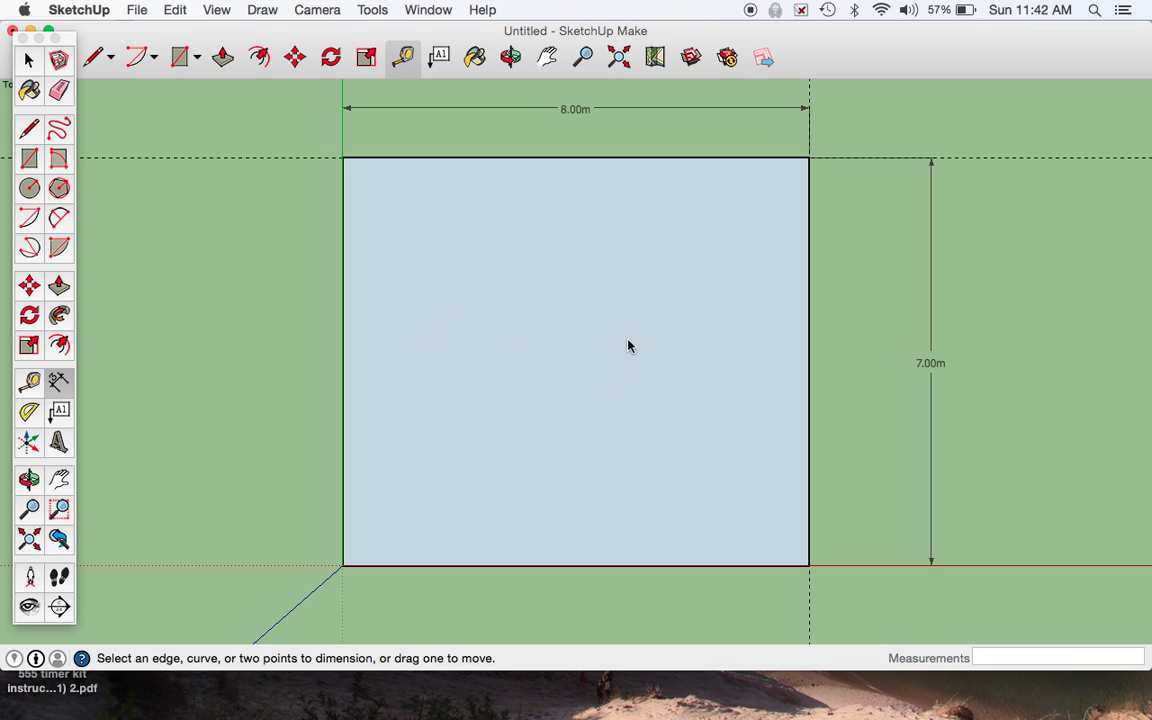
Orbit into perspective and push/pull the rectangle face up 0.5 m into a slab.
left_click(508, 58)
left_click_drag(750, 467, 630, 147)
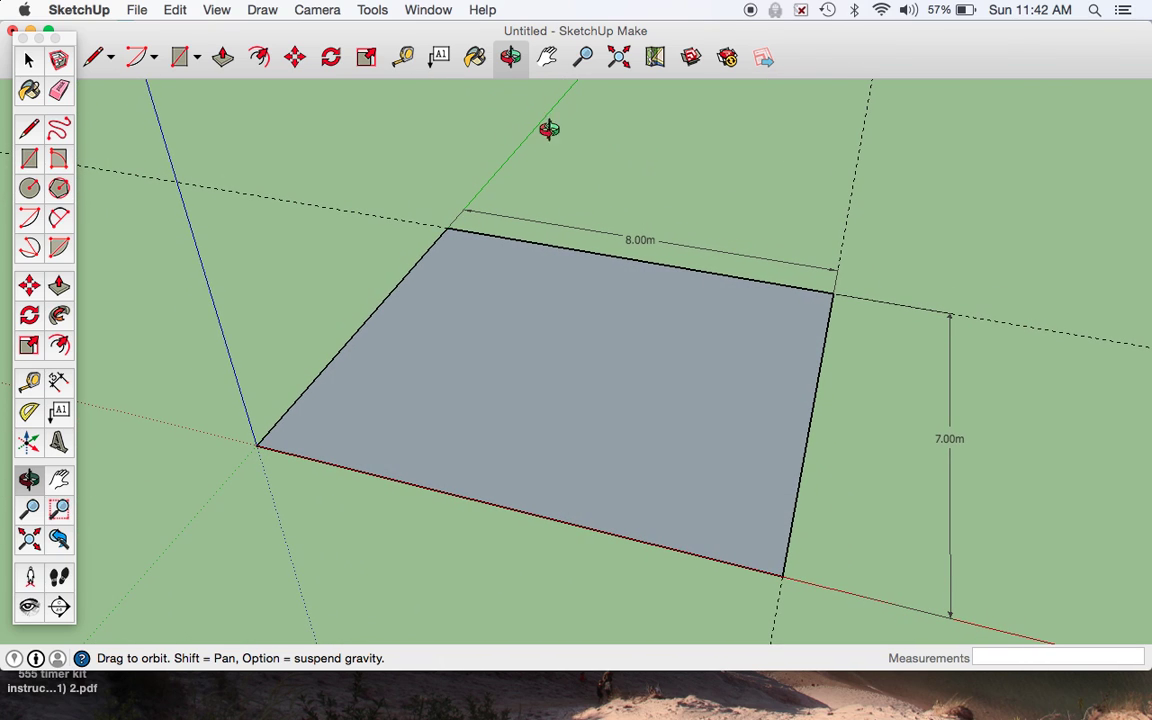
left_click(223, 58)
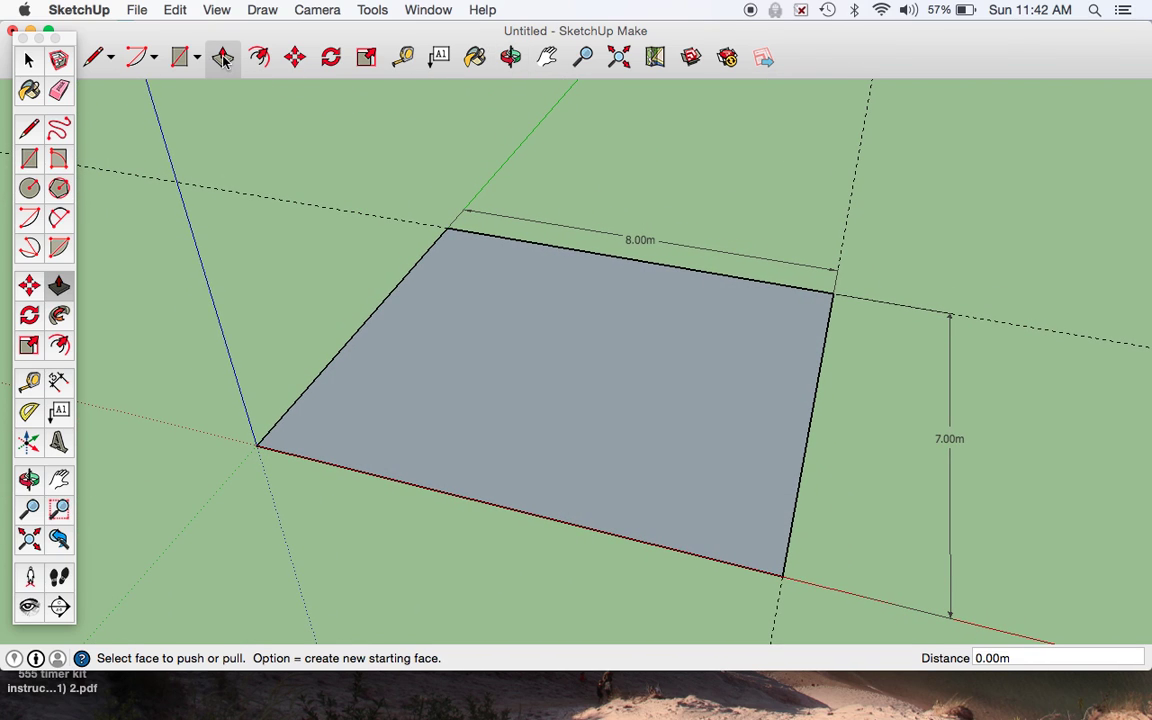
left_click(537, 346)
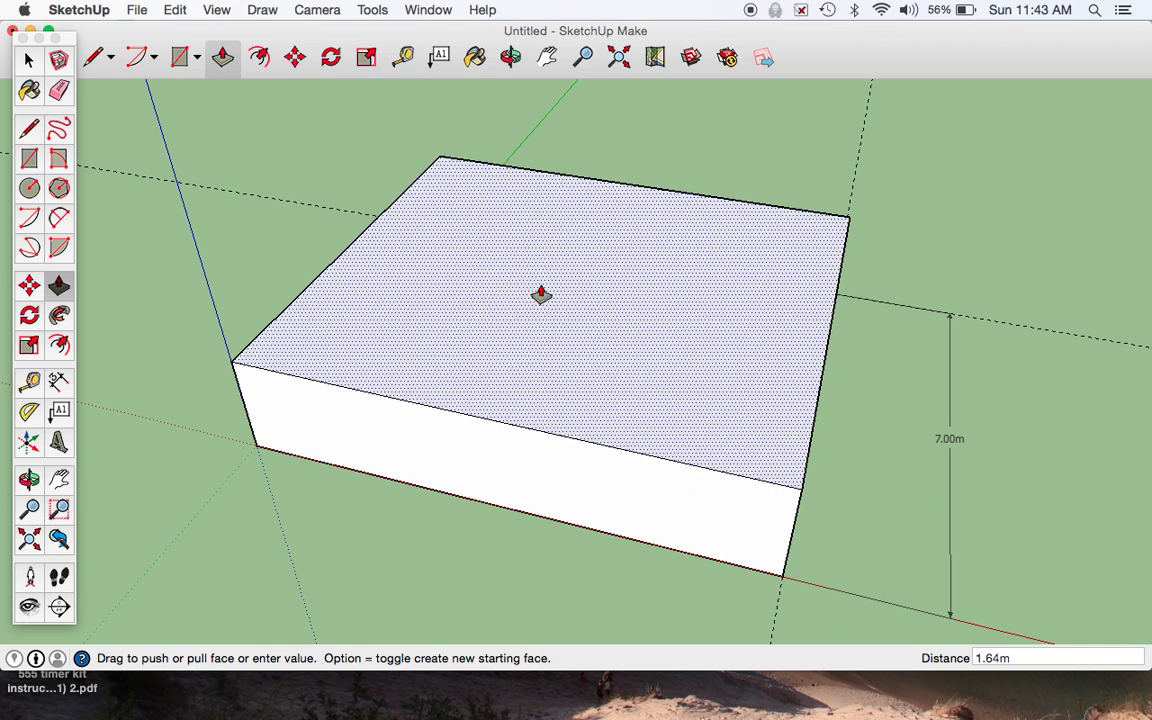
left_click(546, 289)
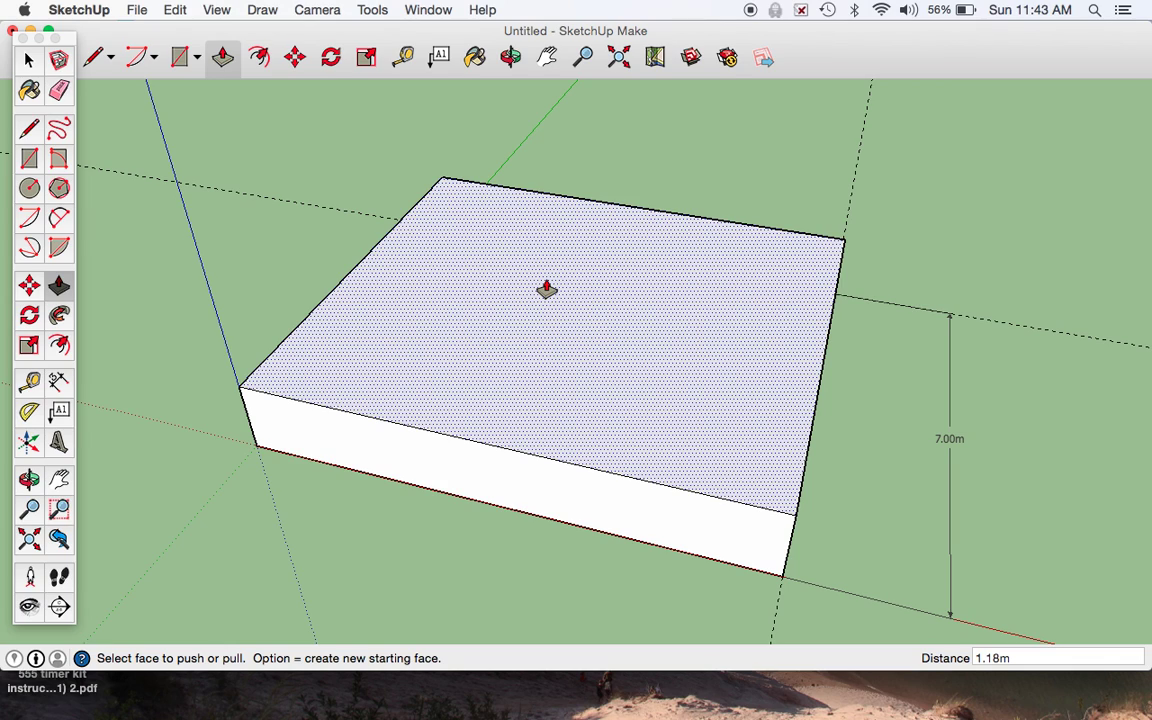
type(".5")
key("Return")
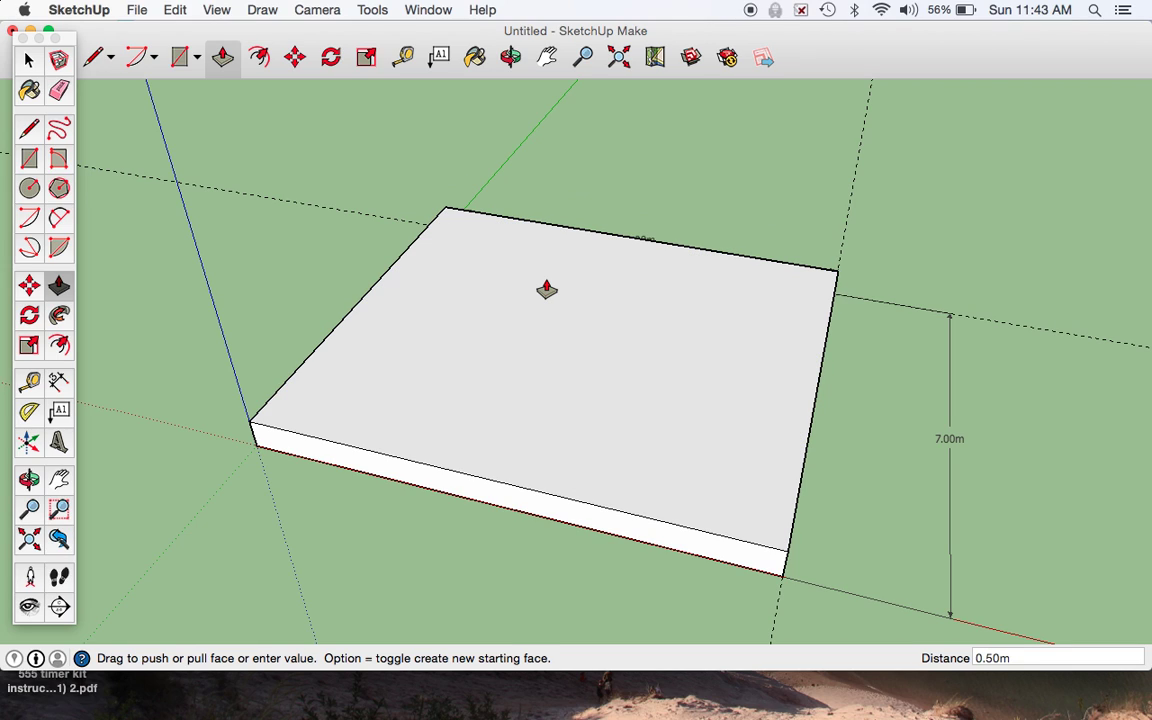